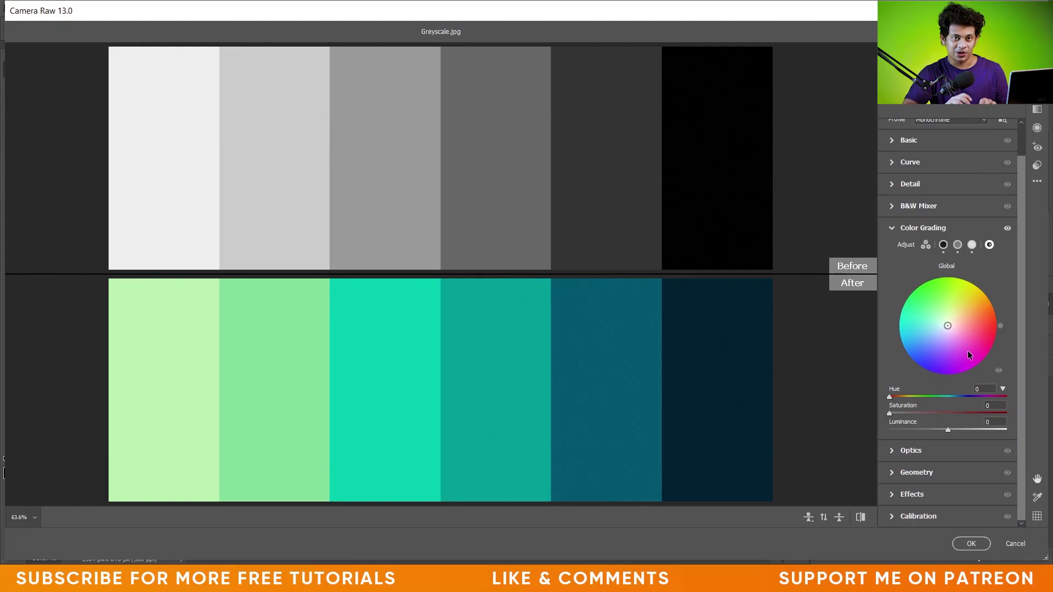
# - Tint the greyscale chart green with a Global color grade of hue 111 and saturation 100, and compare it switched off and on
pyautogui.scroll(1, 999, 288)
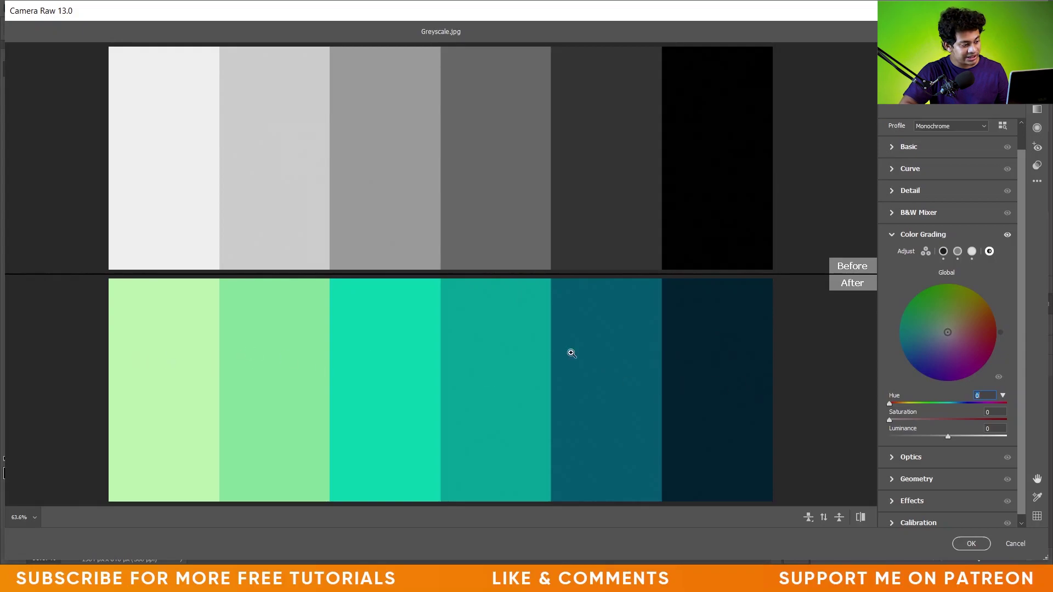
pyautogui.moveTo(949, 334); pyautogui.dragTo(931, 290)
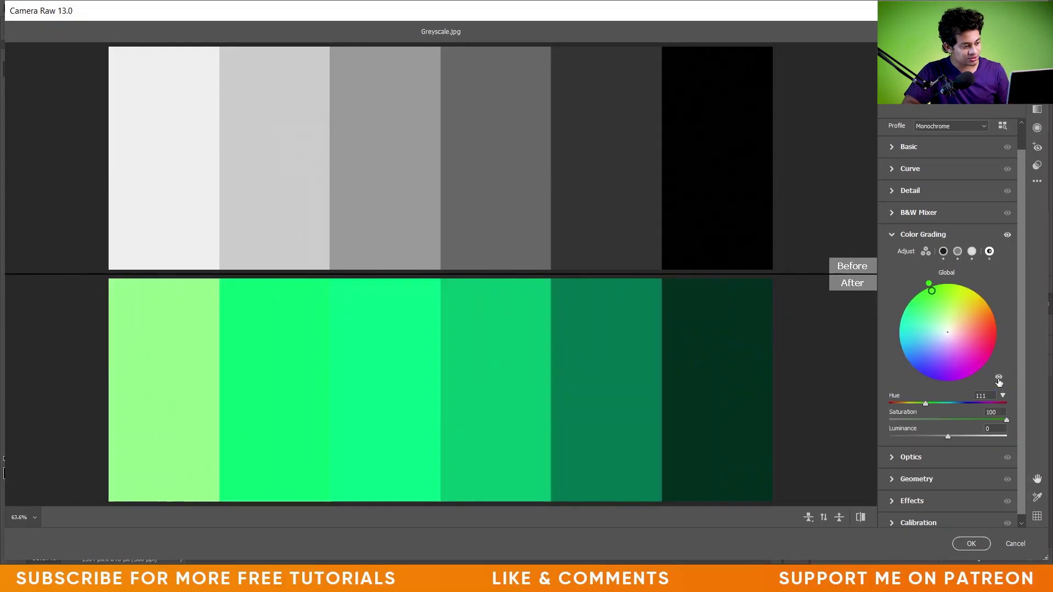
pyautogui.click(999, 377)
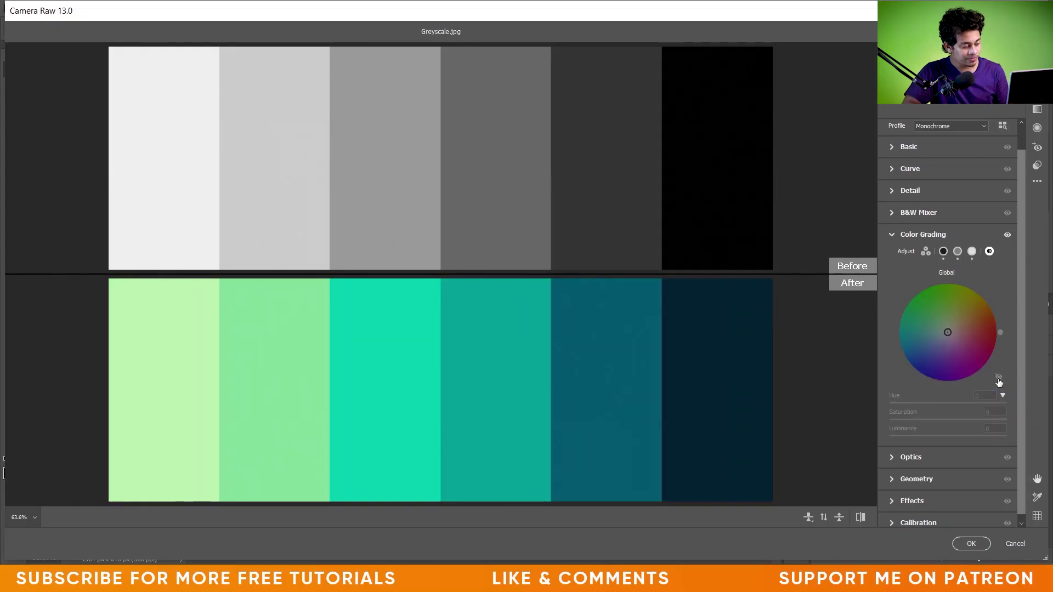
pyautogui.click(999, 378)
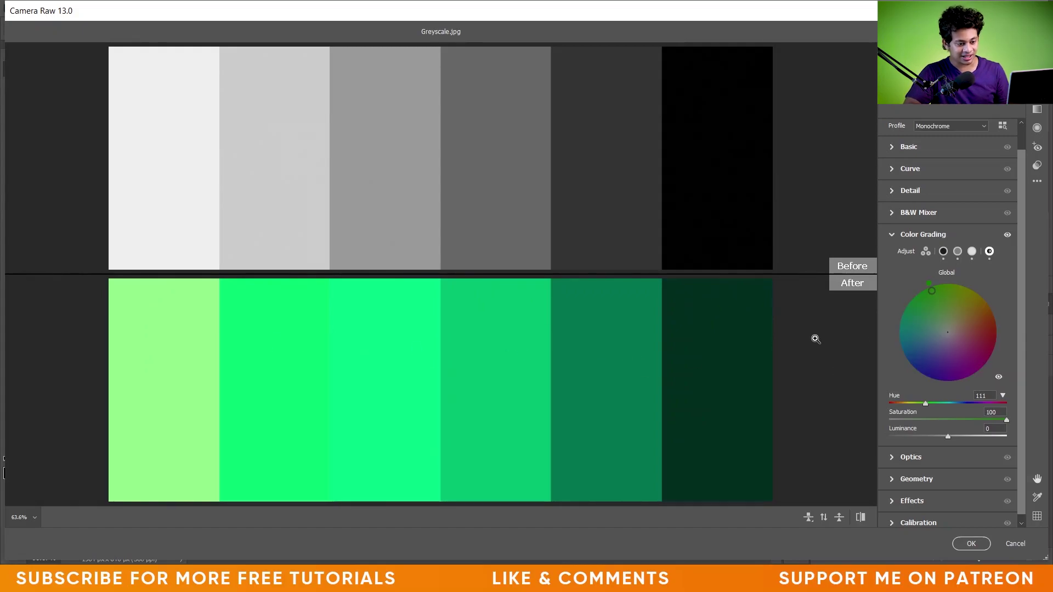
pyautogui.click(998, 377)
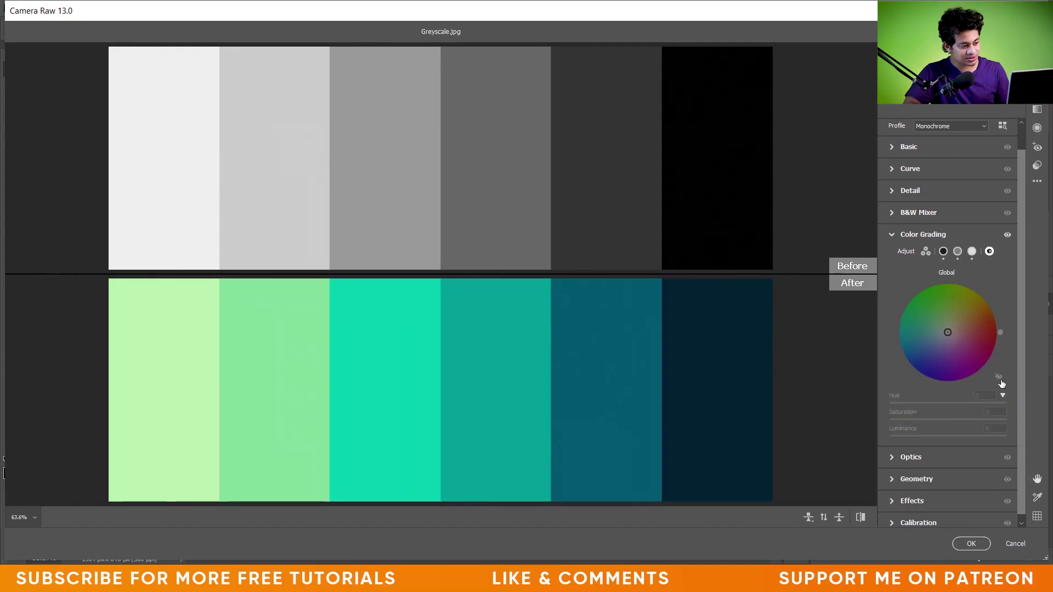
pyautogui.click(999, 378)
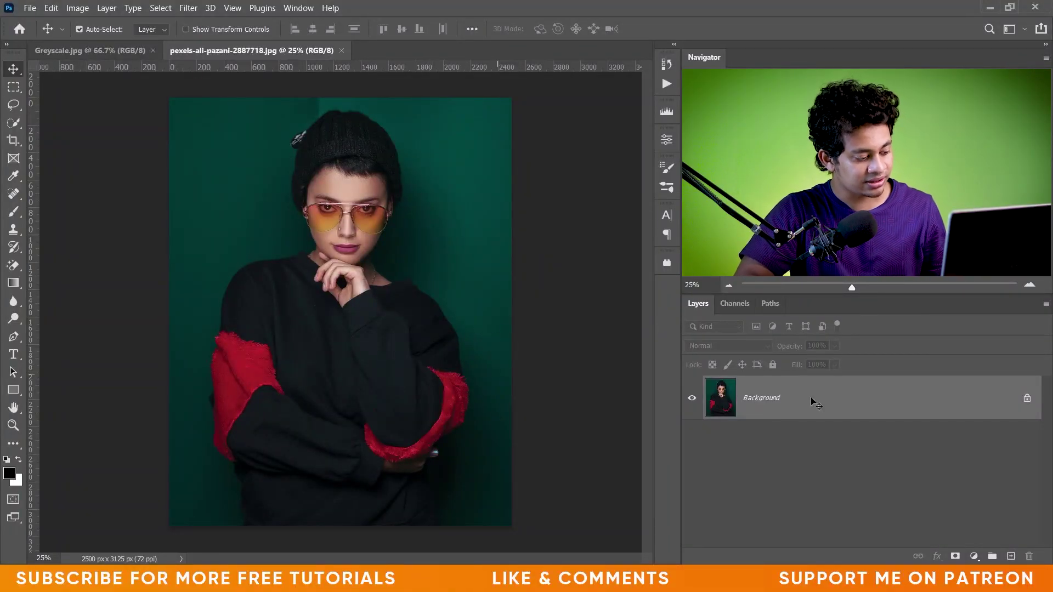
# - Duplicate the portrait's Background layer and convert the copy to a smart object
pyautogui.hotkey('ctrl', 'j')
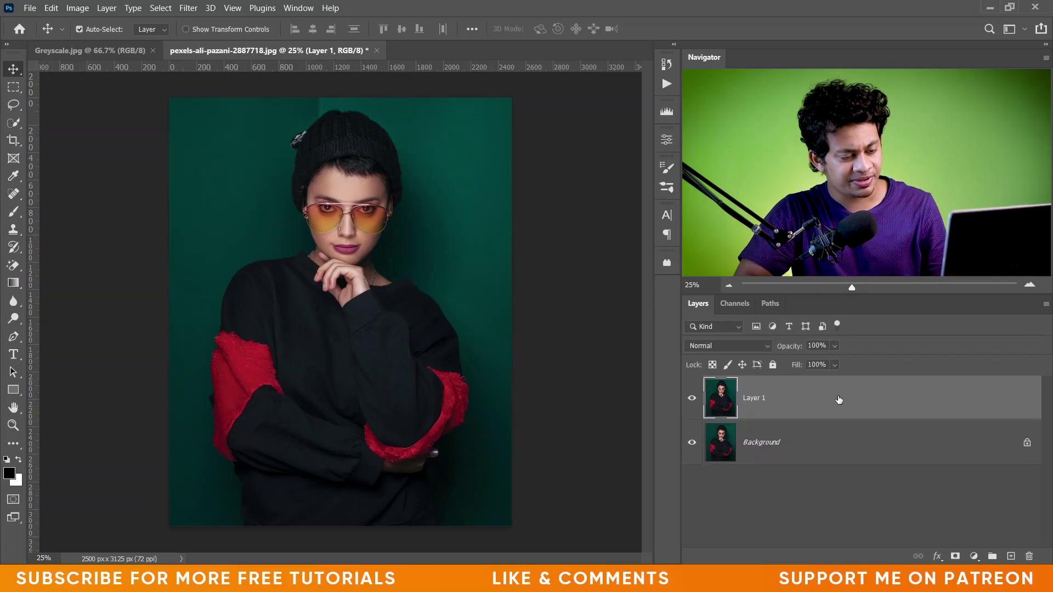
pyautogui.rightClick(833, 405)
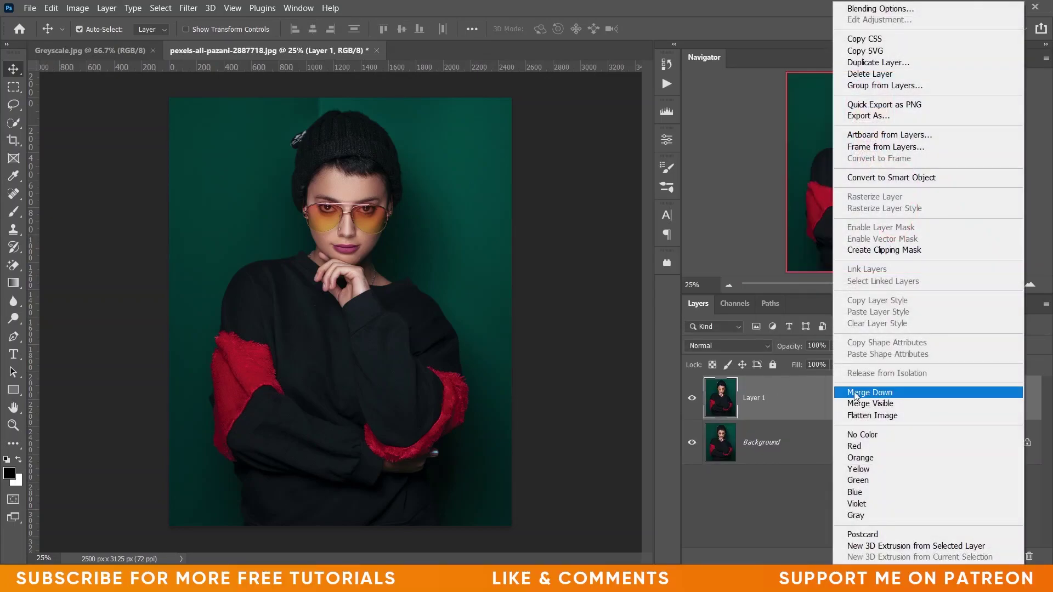
pyautogui.click(878, 177)
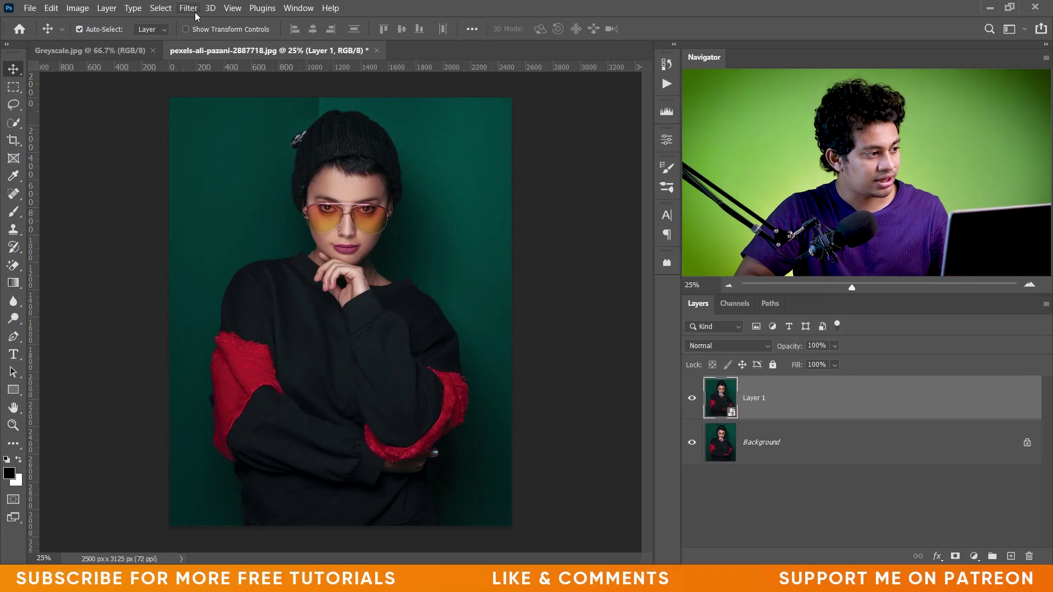
# - Open the Camera Raw Filter on the portrait's smart object and show before and after views side by side
pyautogui.click(188, 8)
pyautogui.click(234, 102)
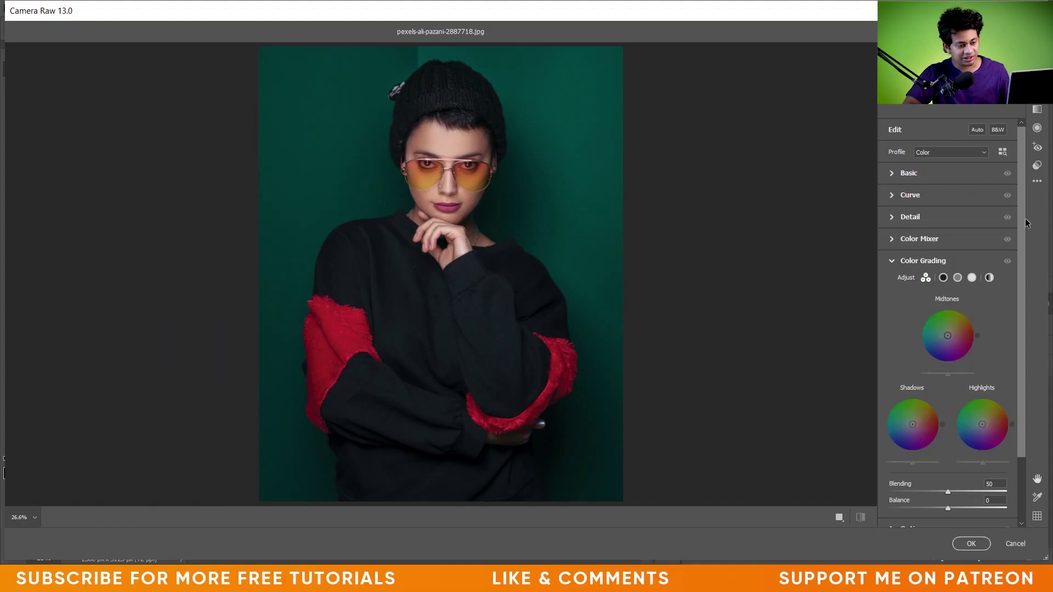
pyautogui.scroll(-2, 1022, 231)
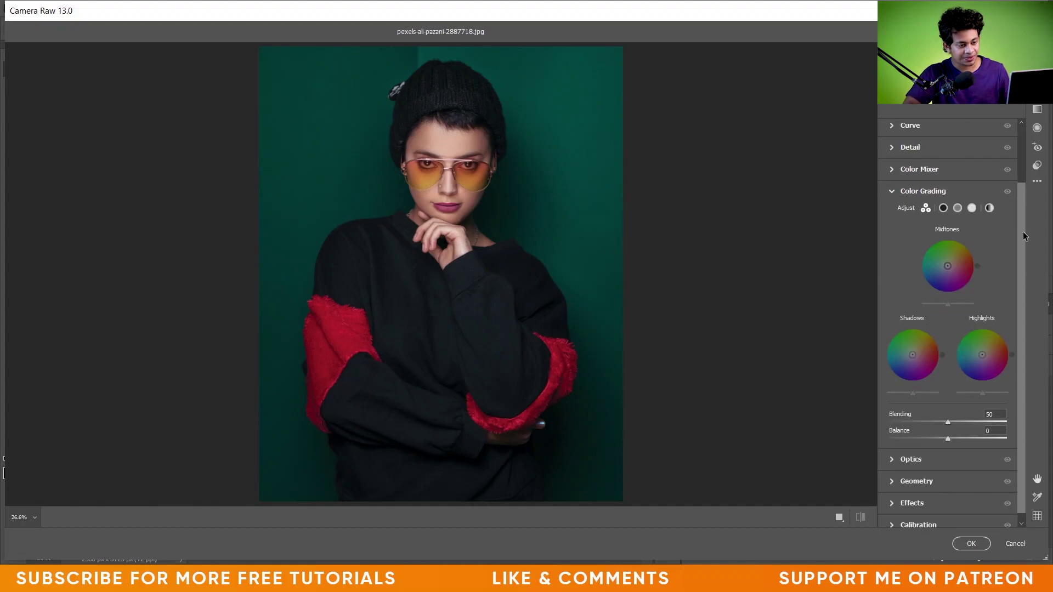
pyautogui.press('q')
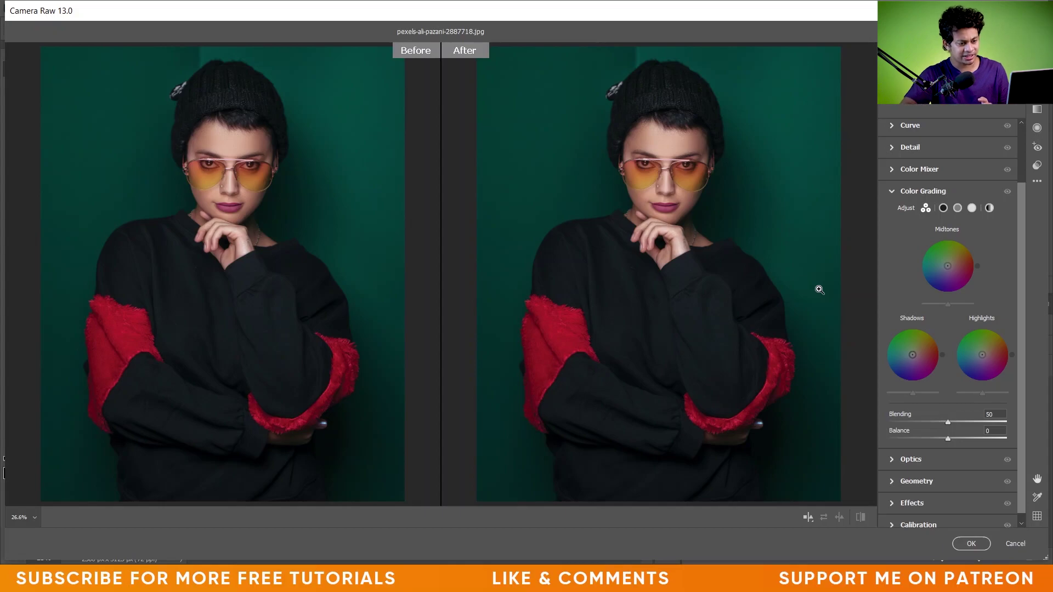
# - Color grade the portrait's Highlights warm yellow with hue 44, saturation 71 and luminance +20
pyautogui.click(974, 208)
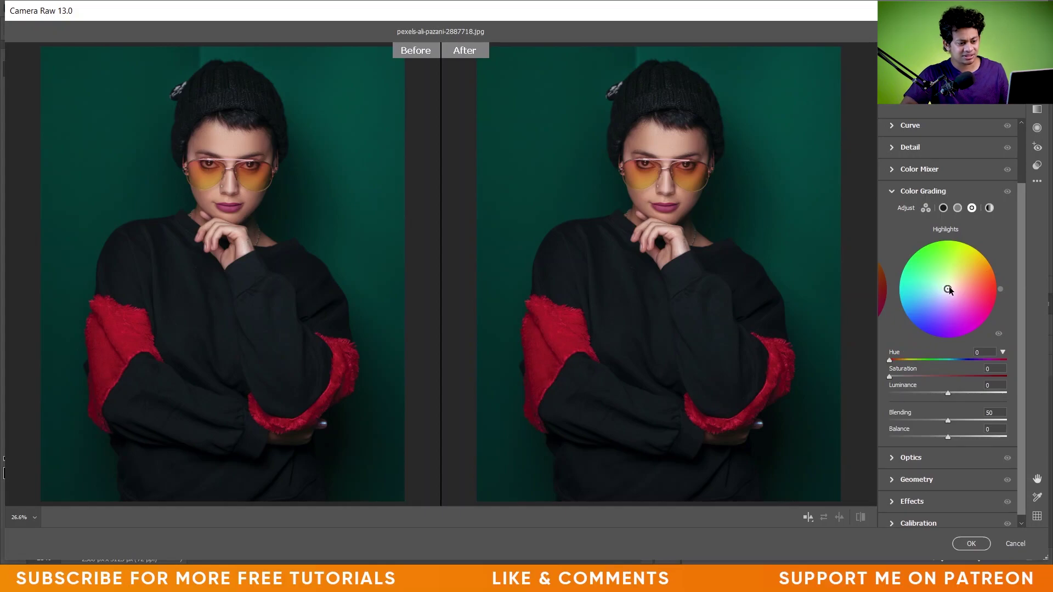
pyautogui.moveTo(949, 289); pyautogui.dragTo(968, 263)
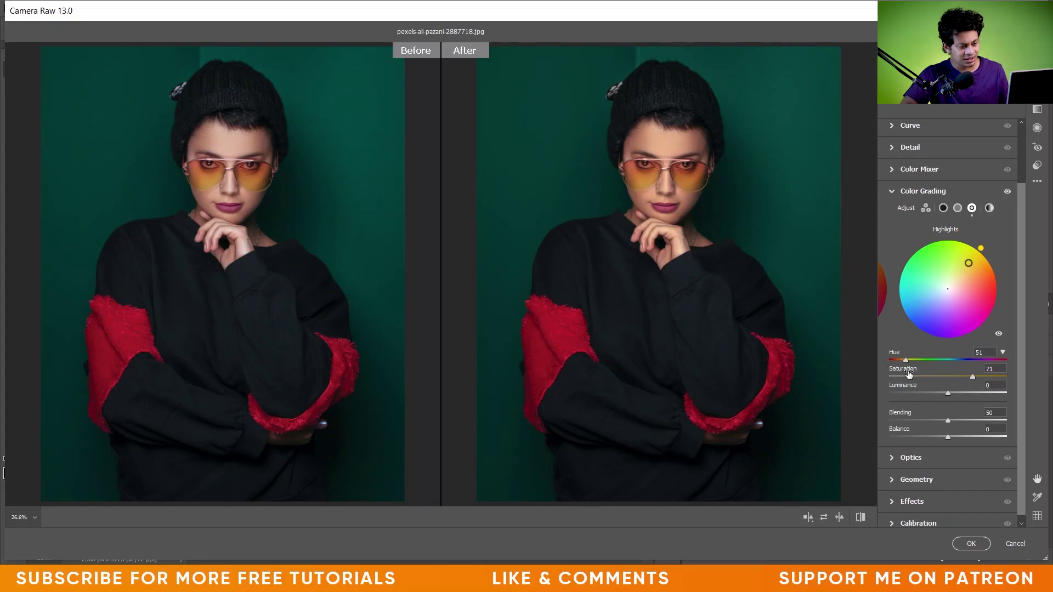
pyautogui.moveTo(904, 359); pyautogui.dragTo(905, 360)
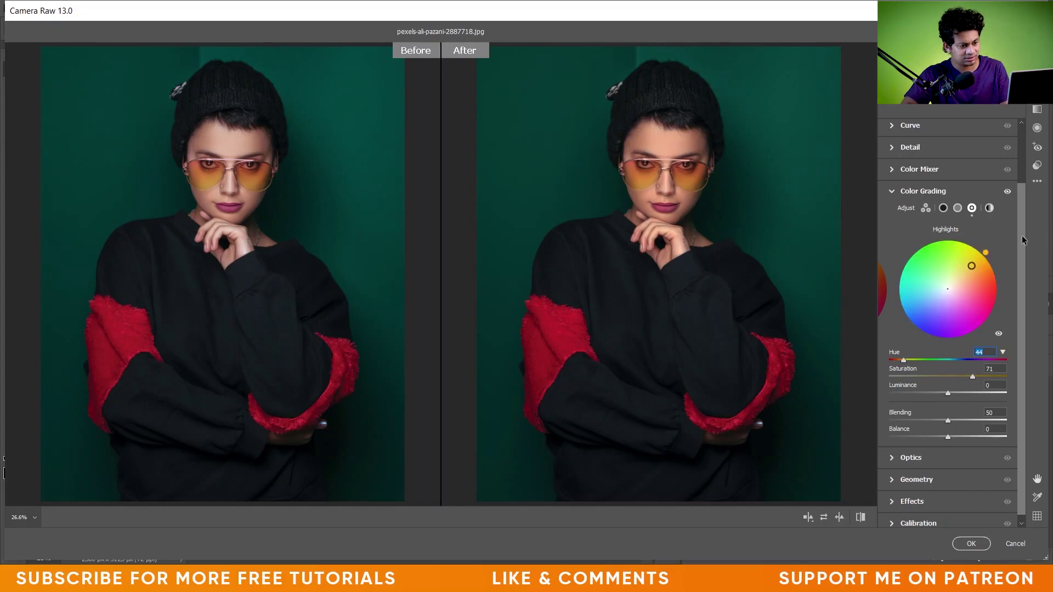
pyautogui.click(959, 392)
pyautogui.moveTo(960, 393); pyautogui.dragTo(965, 395)
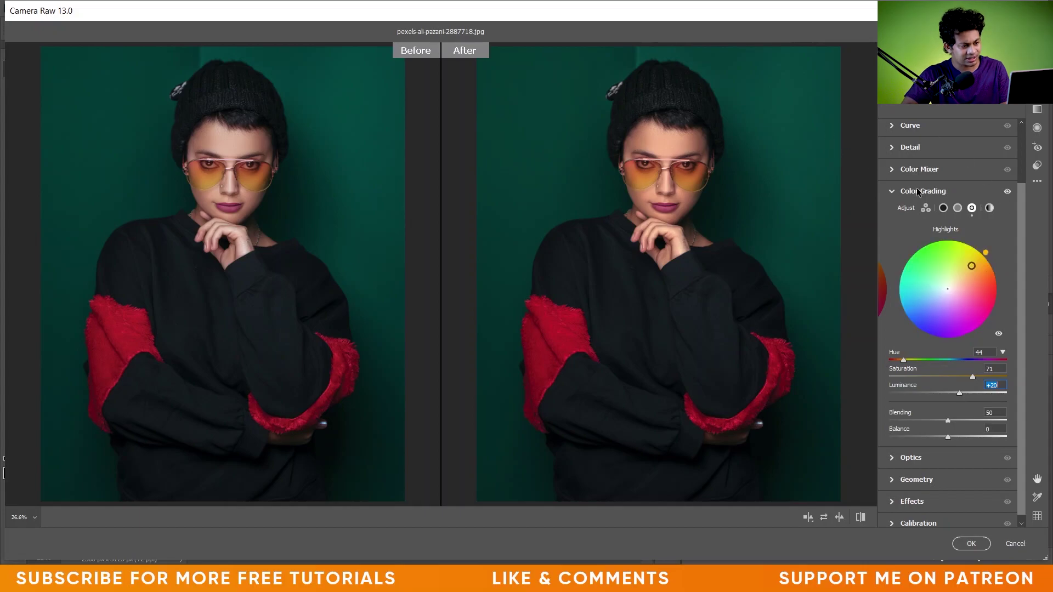
# - Color grade the portrait's Midtones orange with hue 34, saturation 23 and luminance +37
pyautogui.click(957, 208)
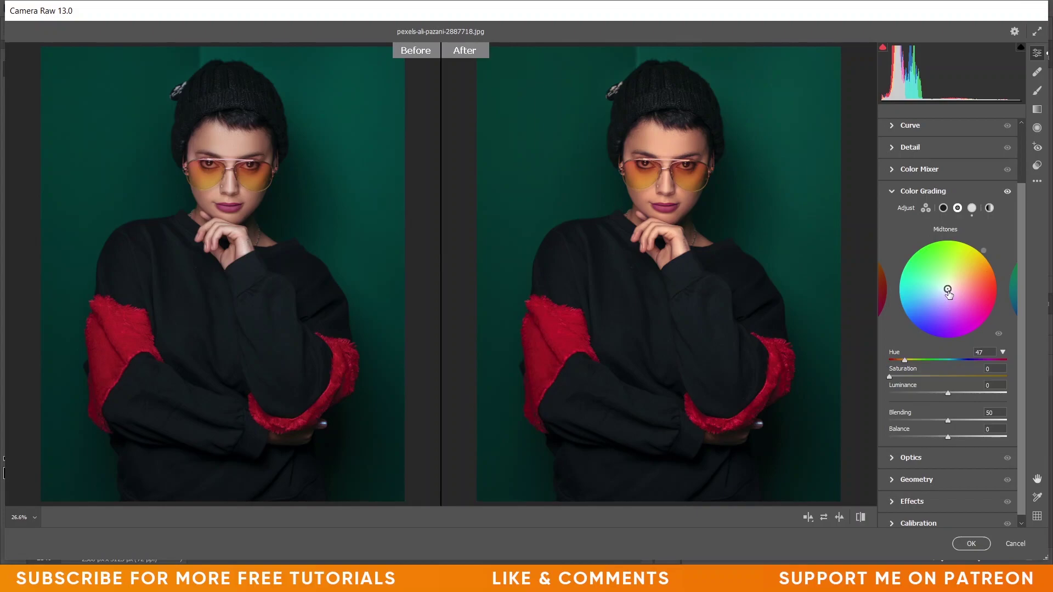
pyautogui.moveTo(947, 289); pyautogui.dragTo(969, 270)
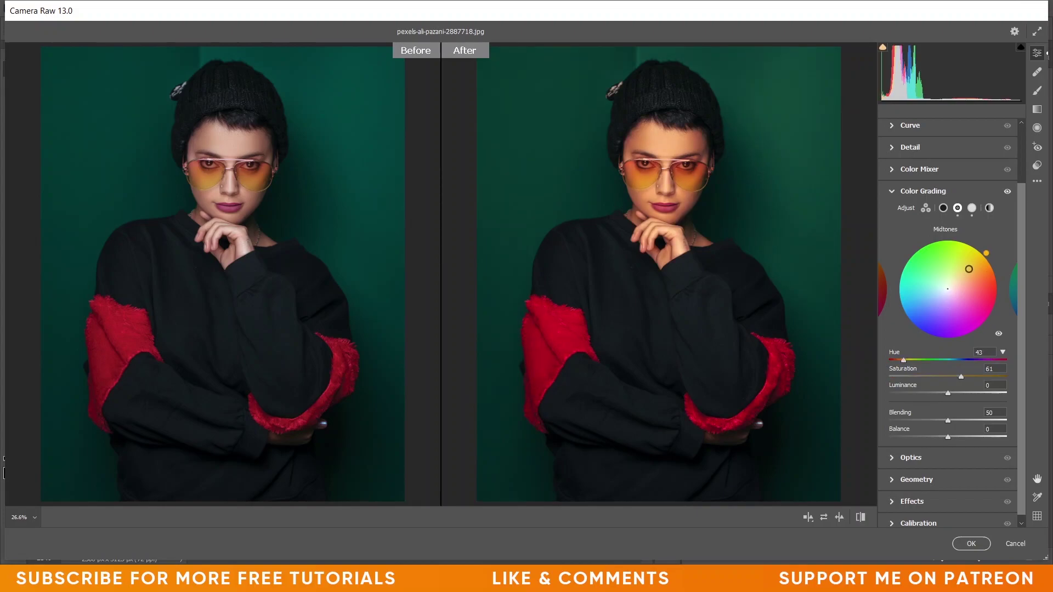
pyautogui.click(902, 360)
pyautogui.moveTo(901, 360); pyautogui.dragTo(900, 363)
pyautogui.click(960, 393)
pyautogui.moveTo(960, 391); pyautogui.dragTo(975, 393)
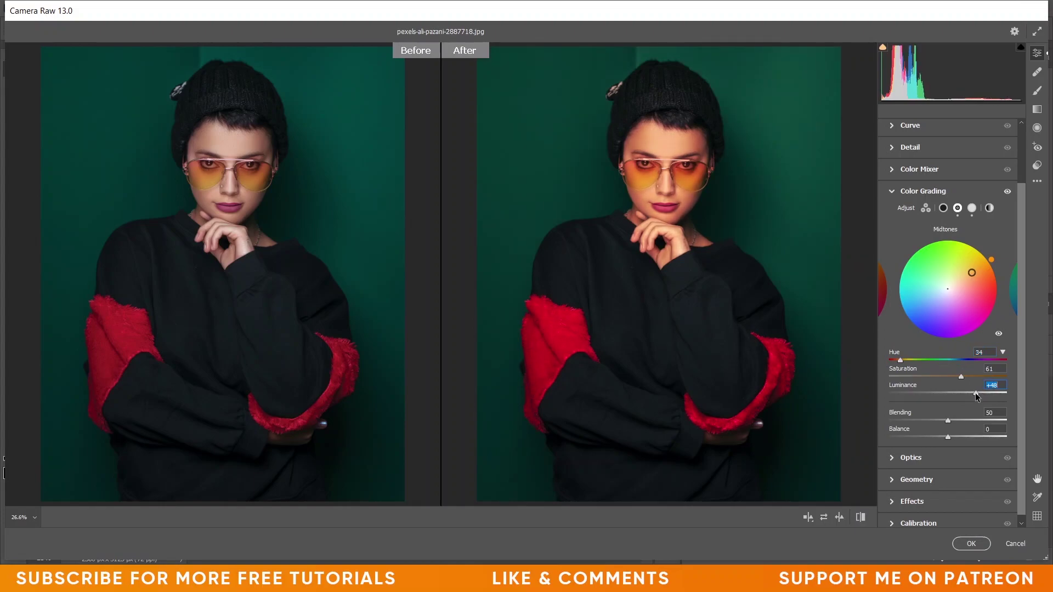
pyautogui.click(950, 376)
pyautogui.moveTo(950, 377); pyautogui.dragTo(915, 378)
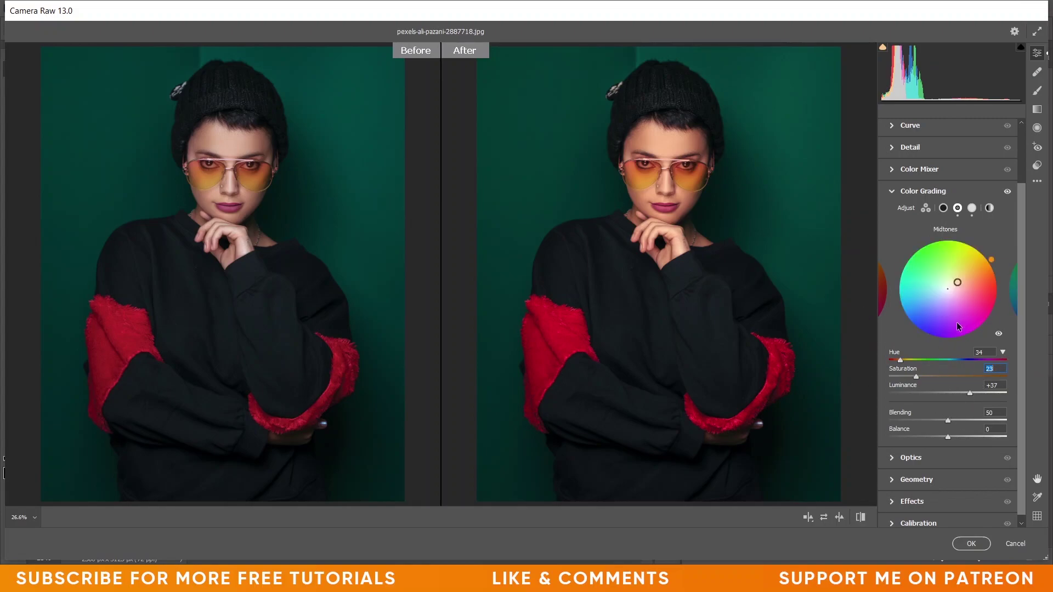
# - Color grade the portrait's Shadows with hue 34, saturation 33 and luminance -47, and inspect the face up close
pyautogui.click(943, 208)
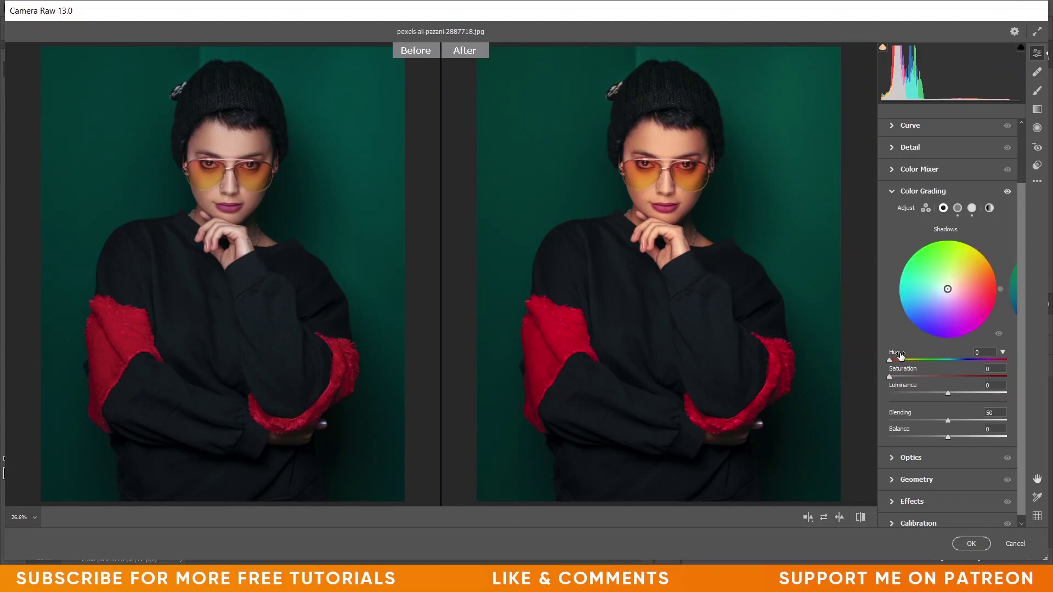
pyautogui.moveTo(893, 361); pyautogui.dragTo(897, 357)
pyautogui.moveTo(889, 377); pyautogui.dragTo(918, 377)
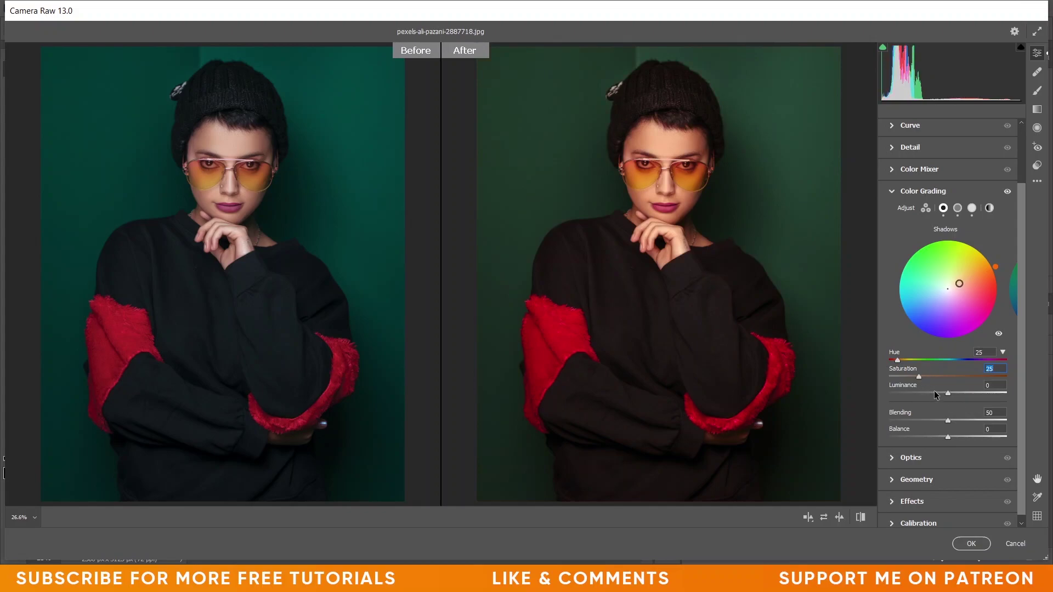
pyautogui.moveTo(933, 390)
pyautogui.mouseDown()
pyautogui.moveTo(916, 391)
pyautogui.moveTo(957, 376)
pyautogui.moveTo(924, 377)
pyautogui.moveTo(903, 361)
pyautogui.mouseUp()
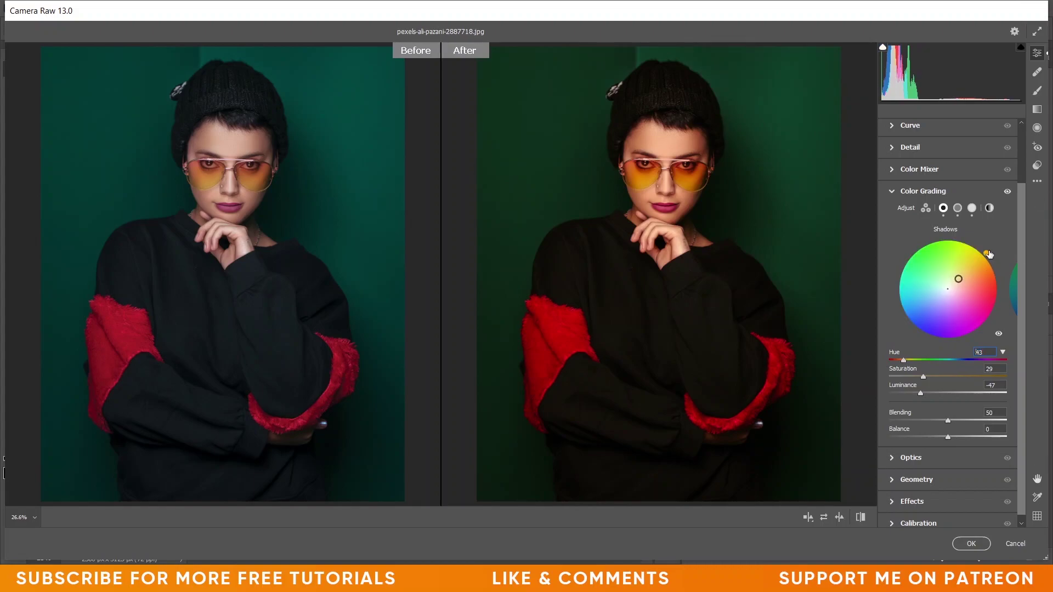
pyautogui.moveTo(988, 254); pyautogui.dragTo(992, 262)
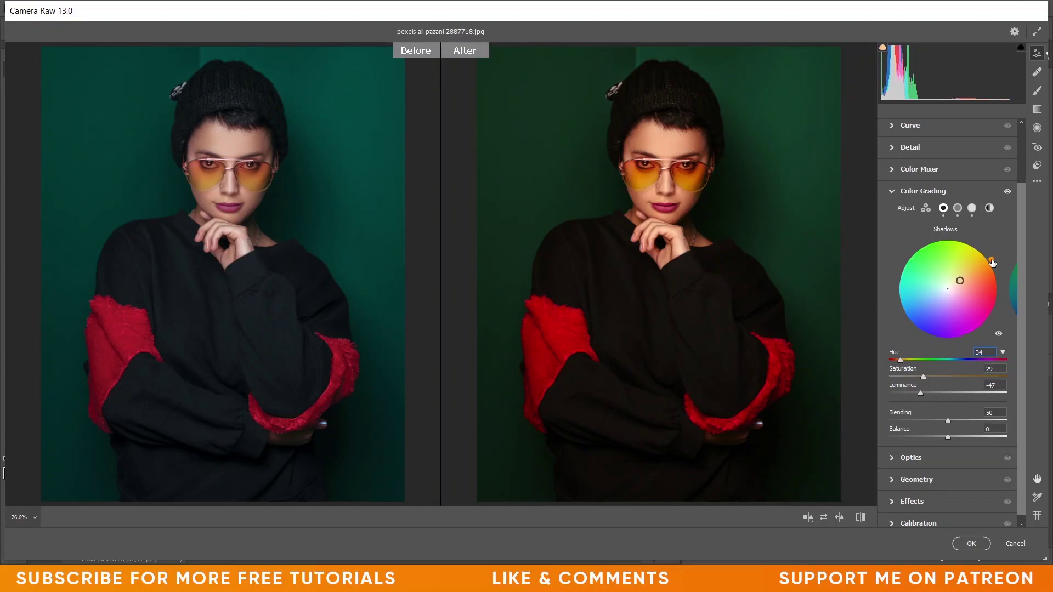
pyautogui.moveTo(930, 379)
pyautogui.mouseDown()
pyautogui.moveTo(906, 394)
pyautogui.moveTo(929, 395)
pyautogui.mouseUp()
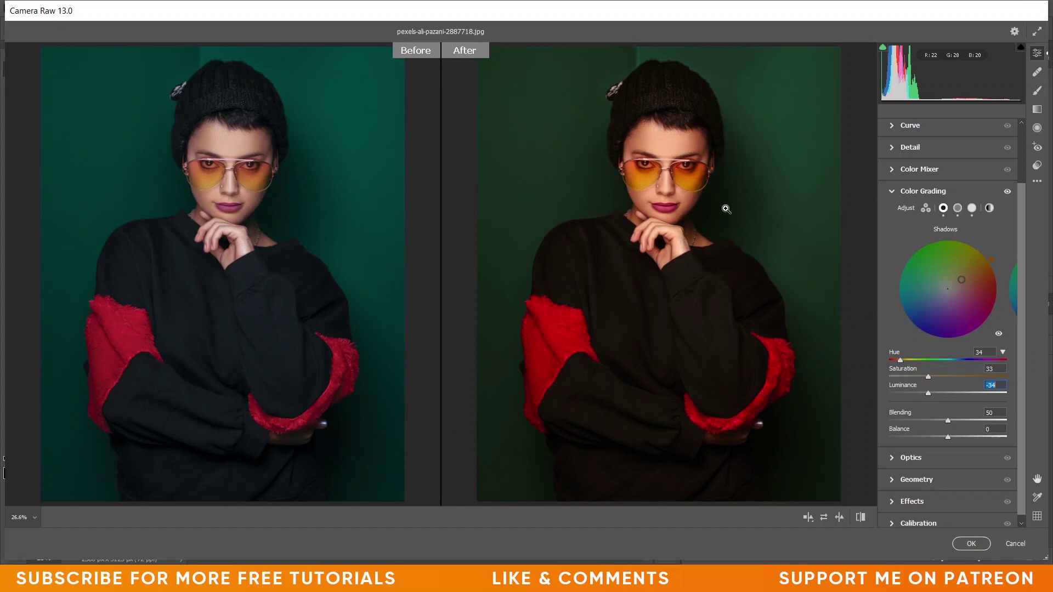
pyautogui.write('-47')
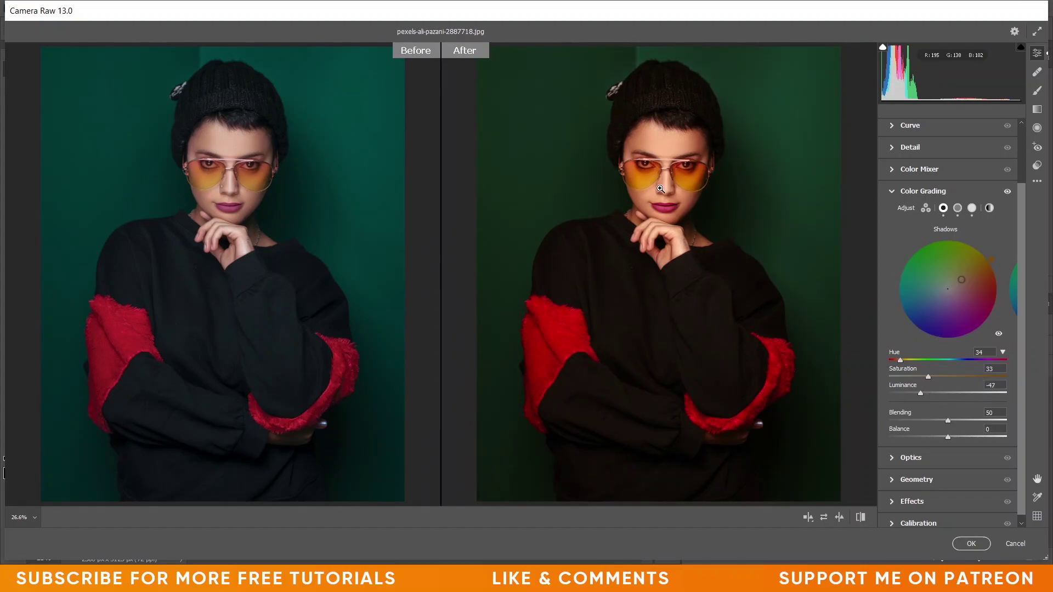
pyautogui.scroll(3, 694, 207)
pyautogui.scroll(-3, 694, 208)
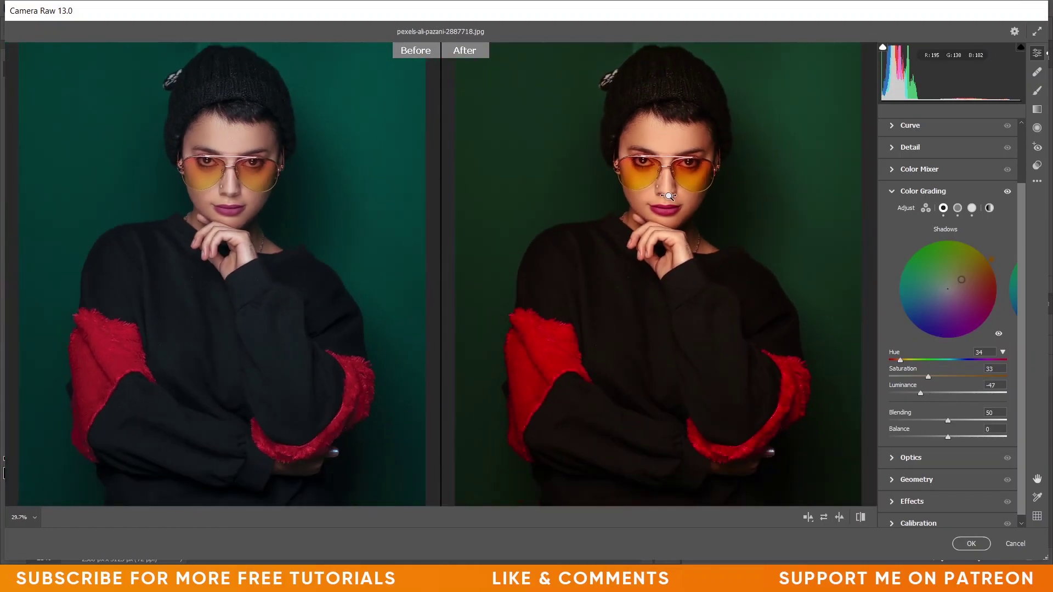
pyautogui.scroll(3, 707, 201)
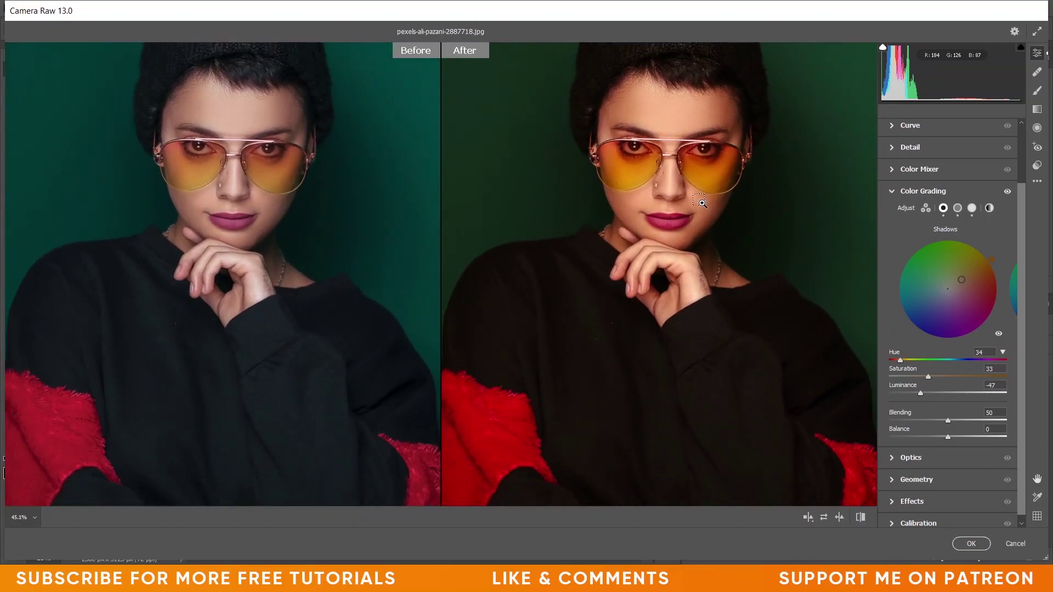
pyautogui.scroll(-3, 703, 204)
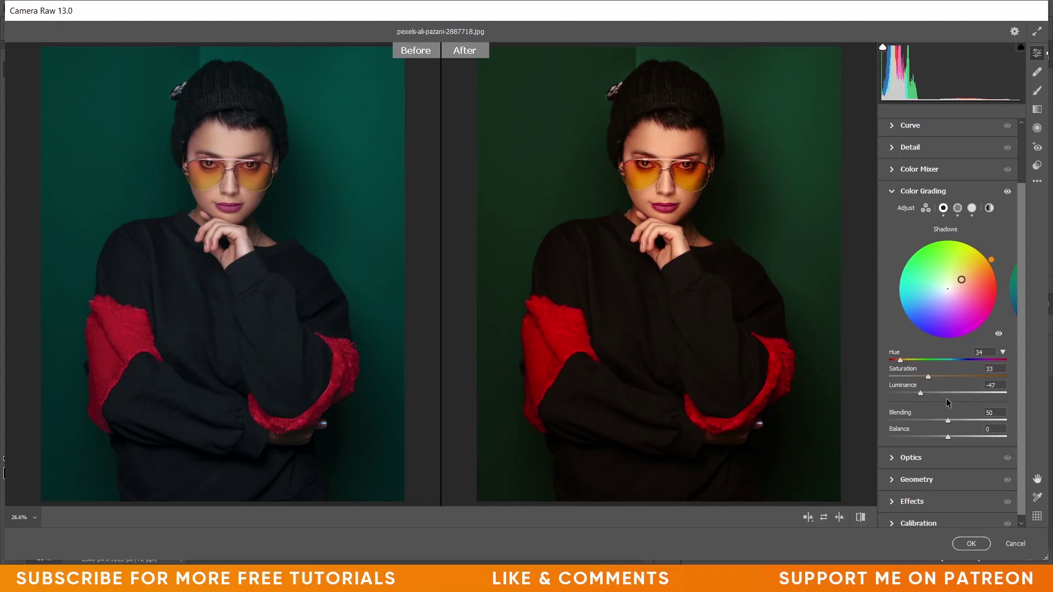
# - Set the color grading Blending to 20, try several Balance values, reset Balance to 0 and apply the filter
pyautogui.click(926, 208)
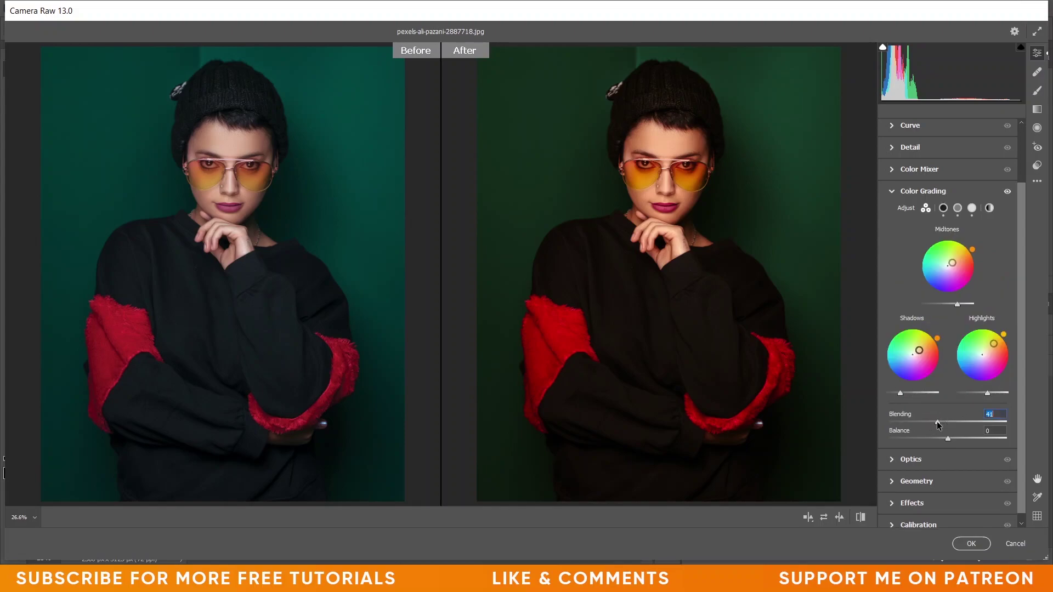
pyautogui.moveTo(939, 424); pyautogui.dragTo(892, 442)
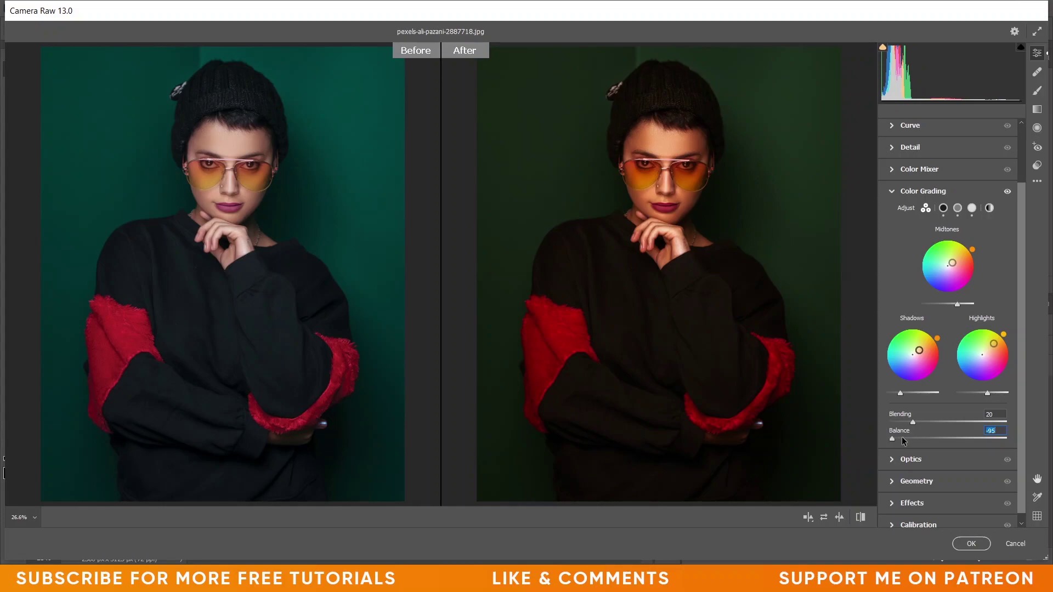
pyautogui.moveTo(918, 436); pyautogui.dragTo(1049, 444)
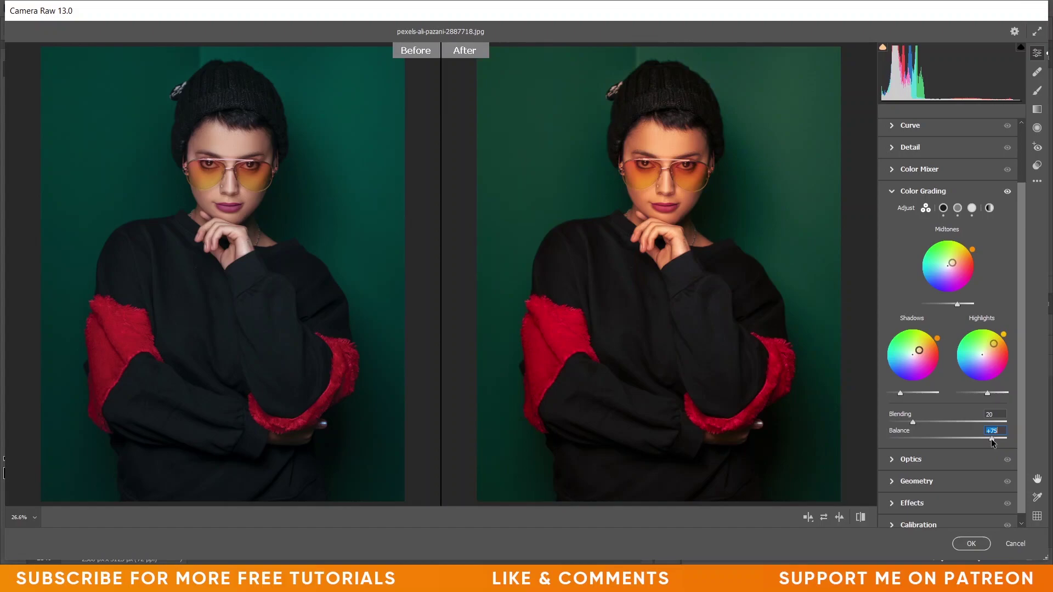
pyautogui.moveTo(991, 438); pyautogui.dragTo(943, 437)
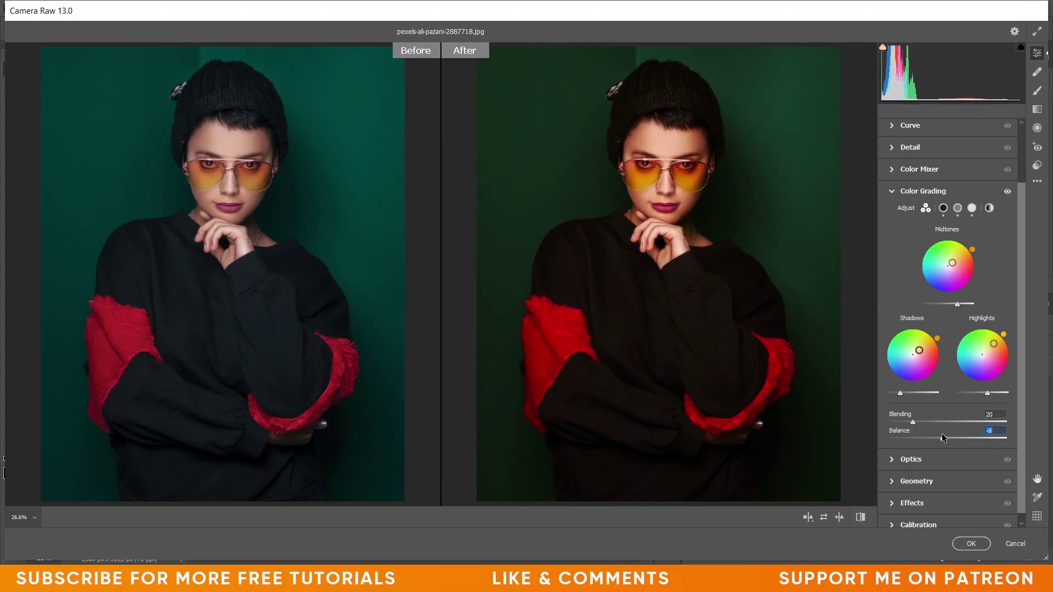
pyautogui.doubleClick(942, 436)
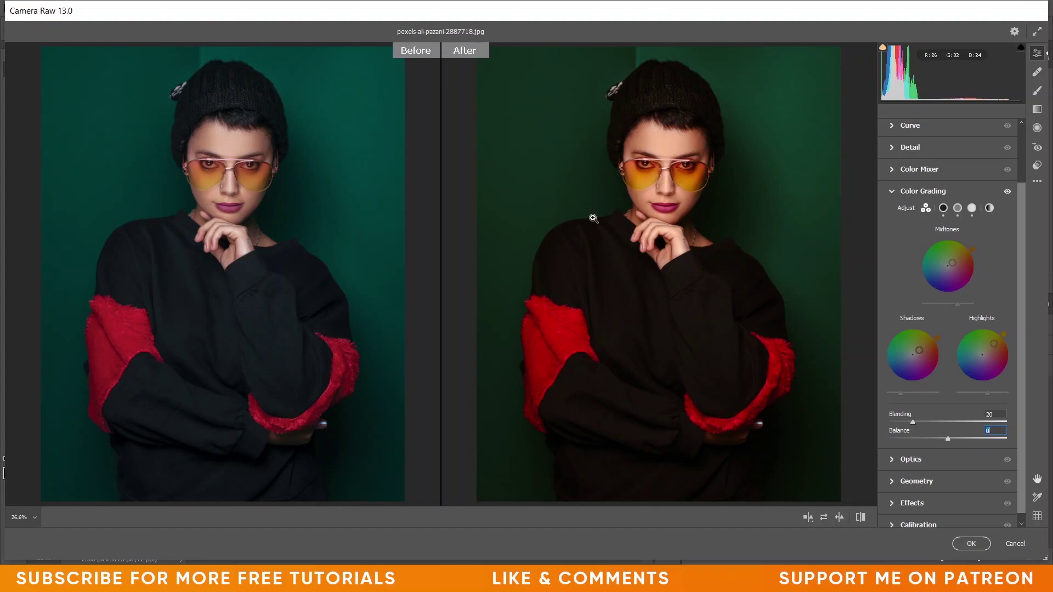
pyautogui.click(966, 545)
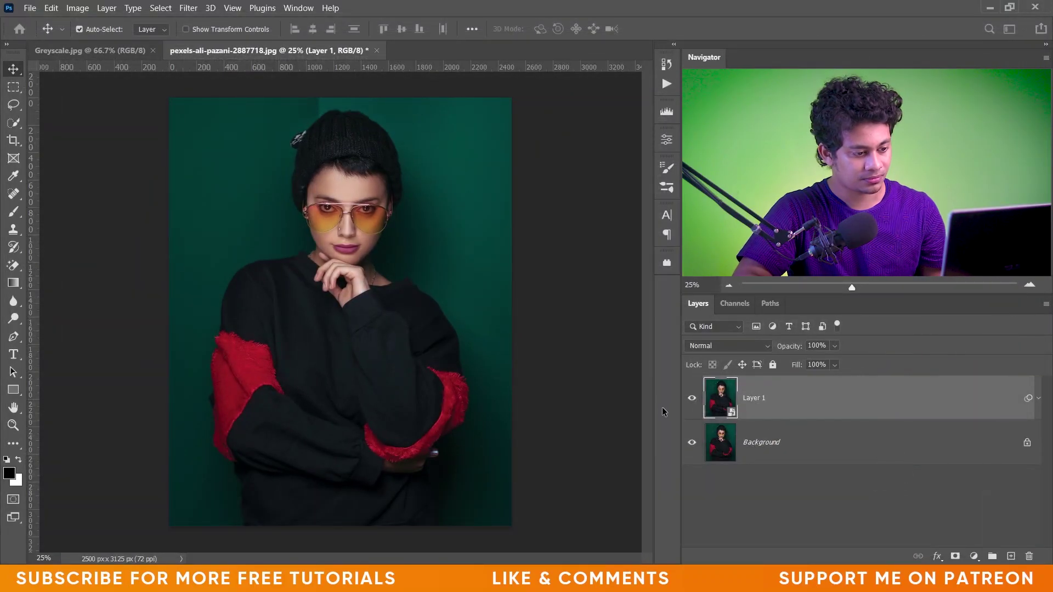
# - Compare the portrait before and after grading by toggling the visibility of Layer 1
pyautogui.click(692, 399)
pyautogui.click(692, 399)
pyautogui.click(692, 399)
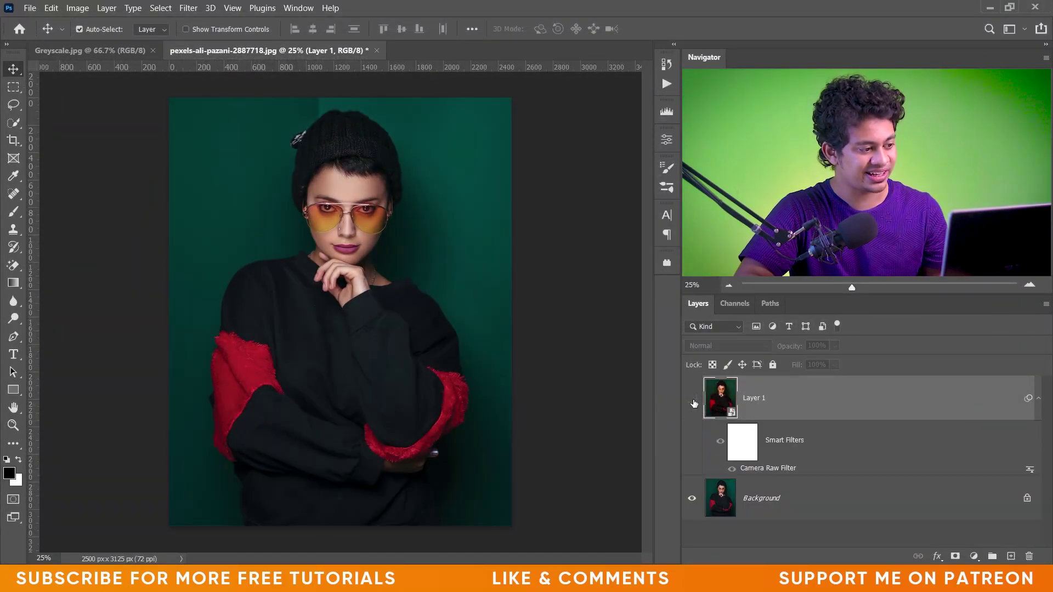
pyautogui.click(692, 399)
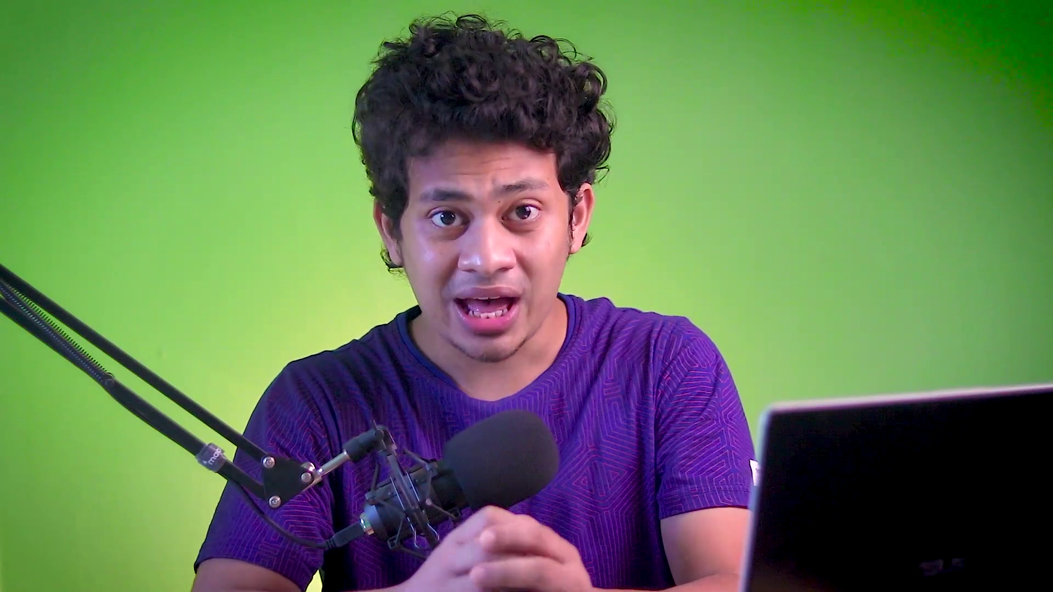